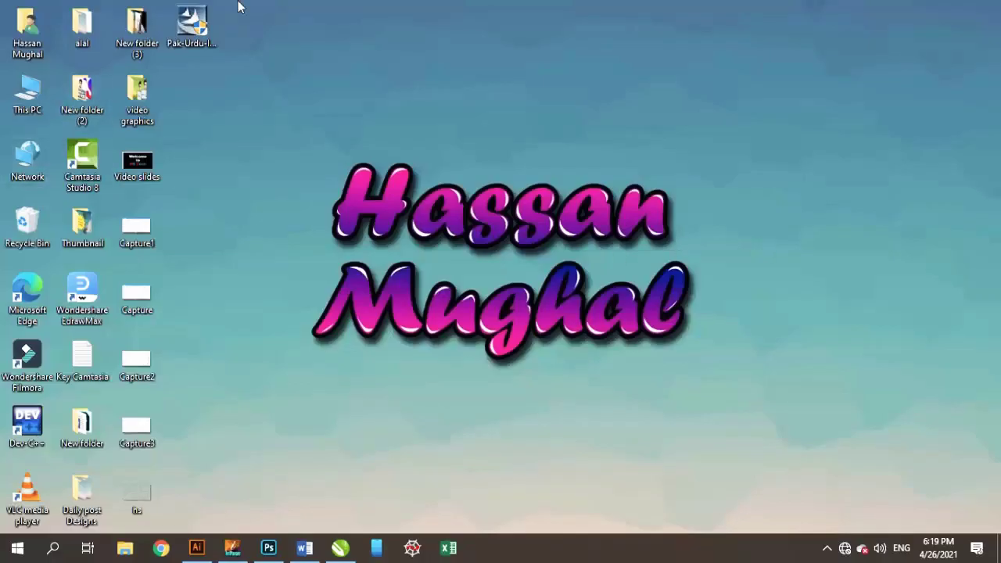
# Switch the Windows input language from English (United States) to Urdu (Pakistan).
pyautogui.moveTo(191, 24)
pyautogui.mouseDown()
pyautogui.moveTo(190, 129)
pyautogui.moveTo(187, 26)
pyautogui.mouseUp()
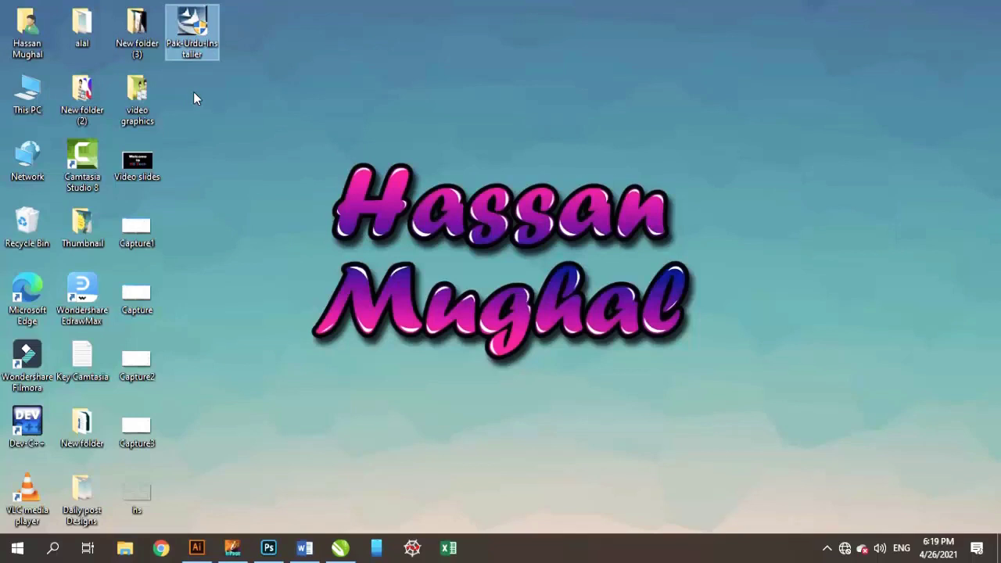
pyautogui.click(902, 549)
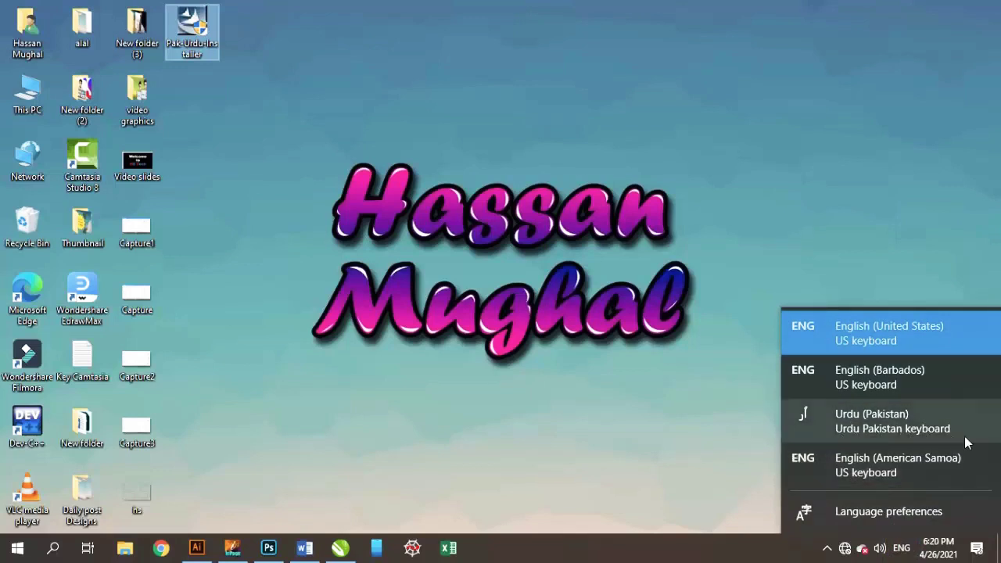
pyautogui.click(863, 426)
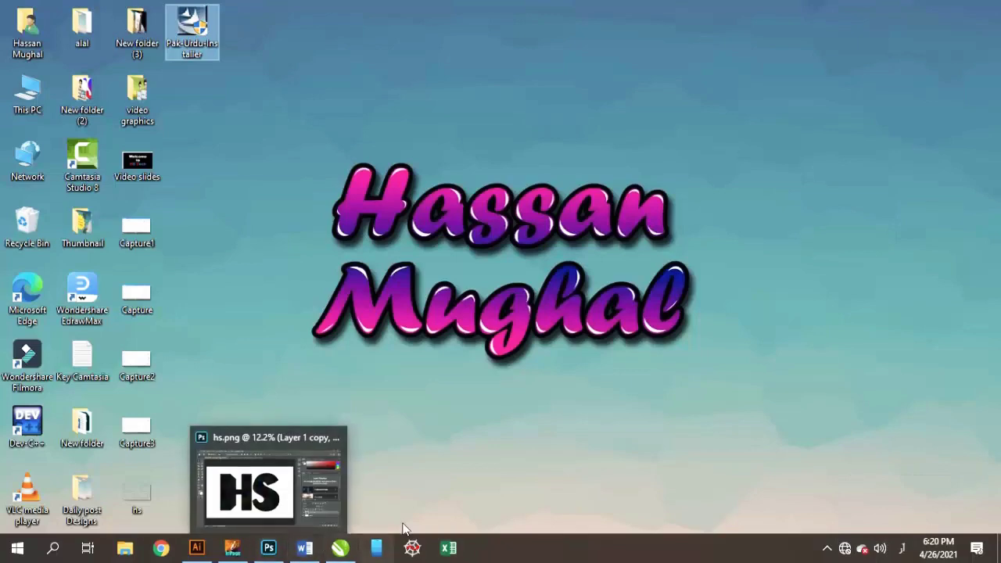
# Replace the old line in the Word document with the three-word Urdu name.
pyautogui.click(304, 547)
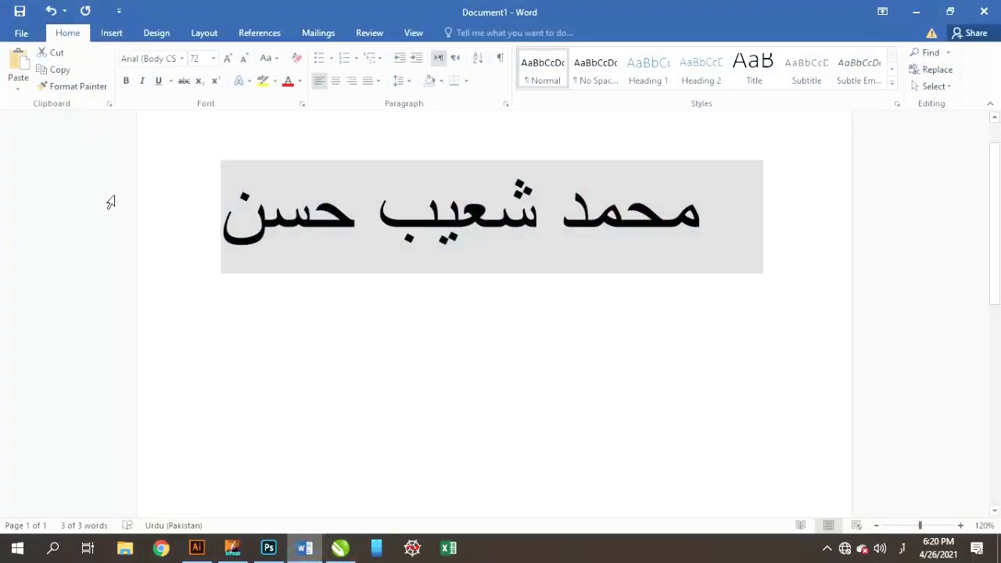
pyautogui.press('Delete')
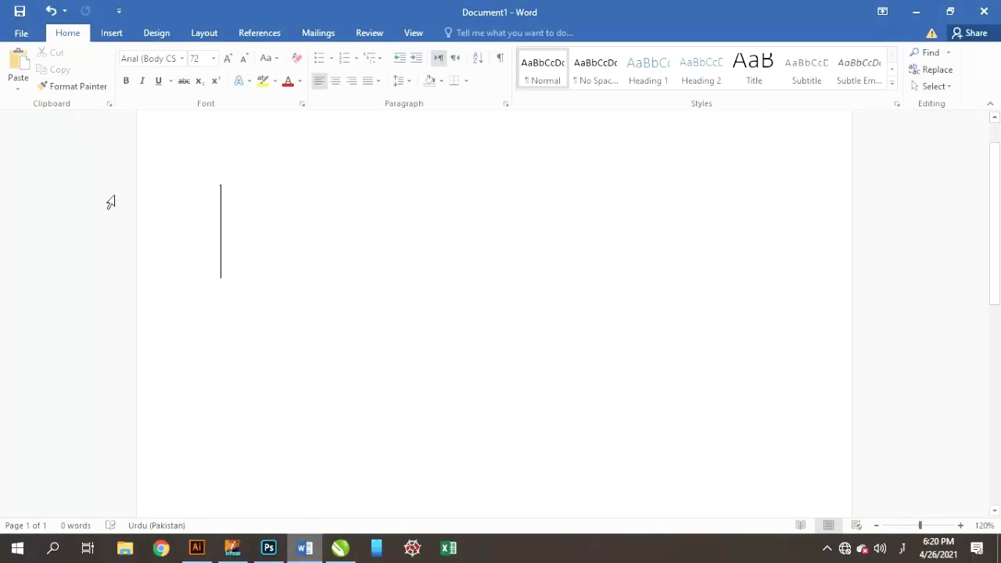
pyautogui.write('محمد ')
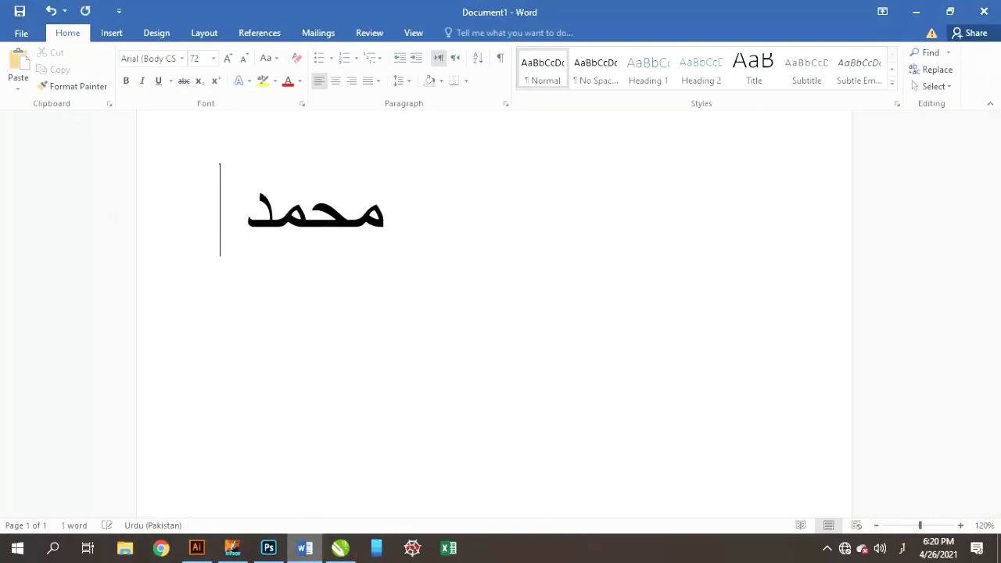
pyautogui.write('شعیب')
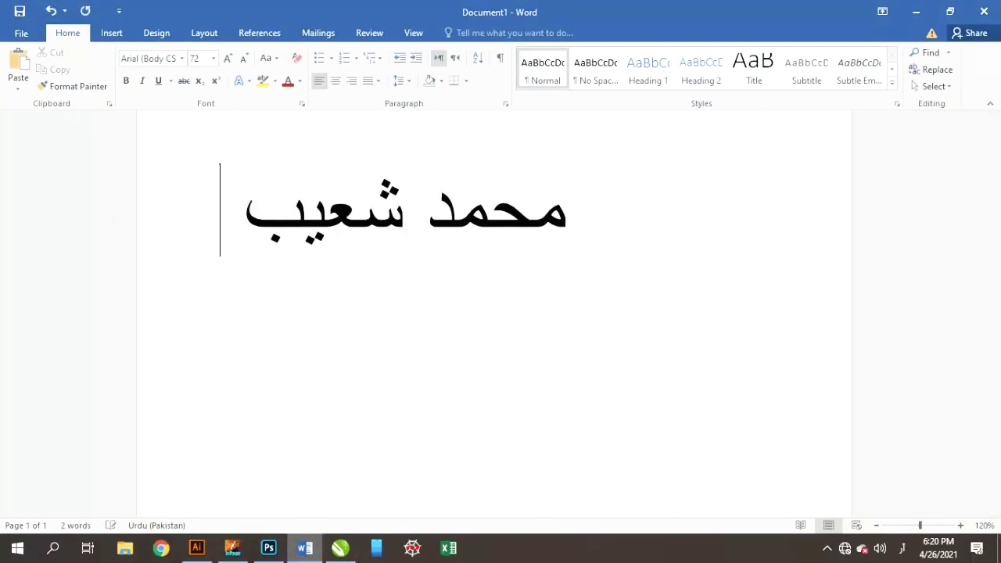
pyautogui.write(' حسن')
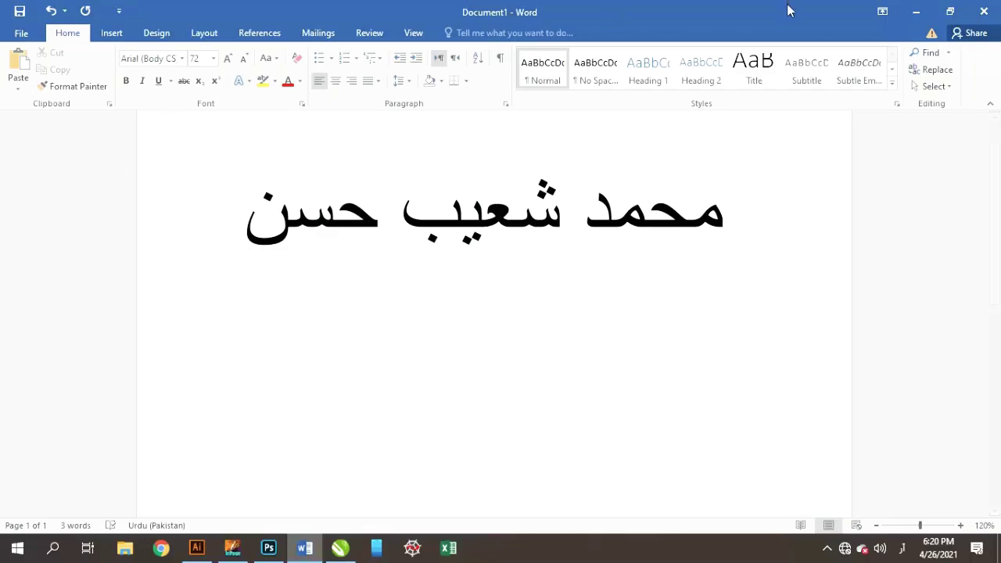
# Minimize Word and refresh the desktop.
pyautogui.click(915, 12)
pyautogui.rightClick(413, 105)
pyautogui.click(452, 149)
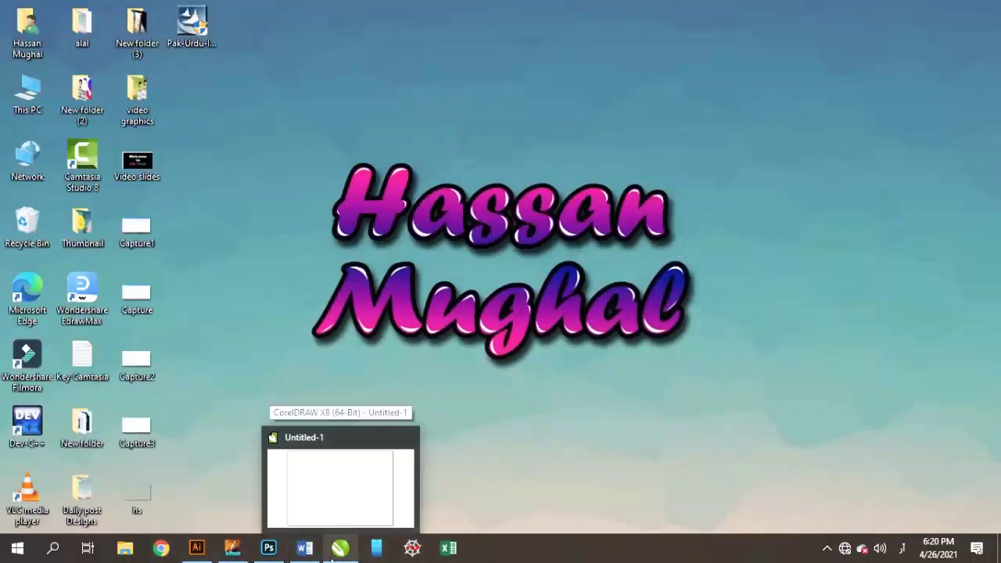
# In the untitled InPage document, set the text frame's font size to 72pt.
pyautogui.click(232, 547)
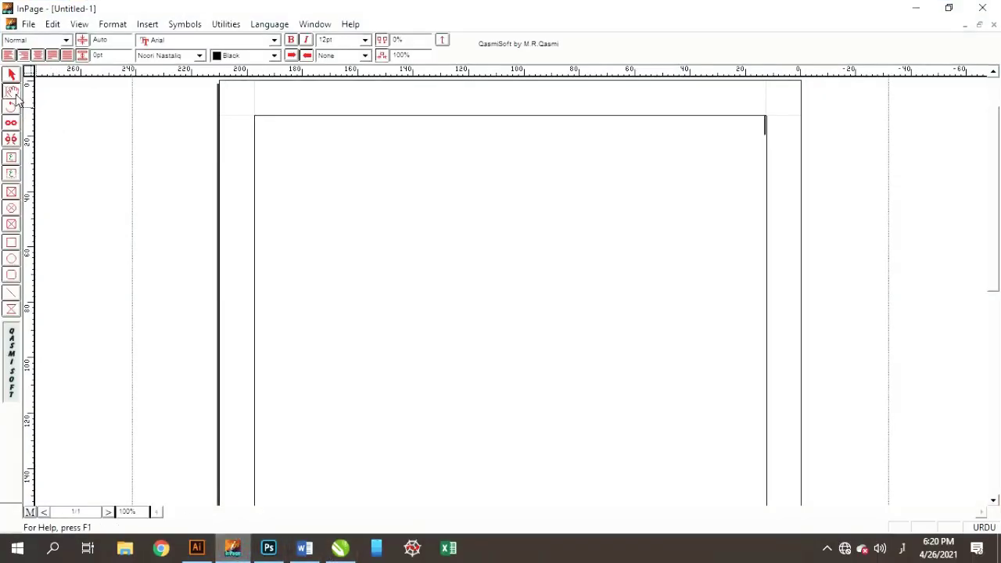
pyautogui.click(677, 173)
pyautogui.click(364, 39)
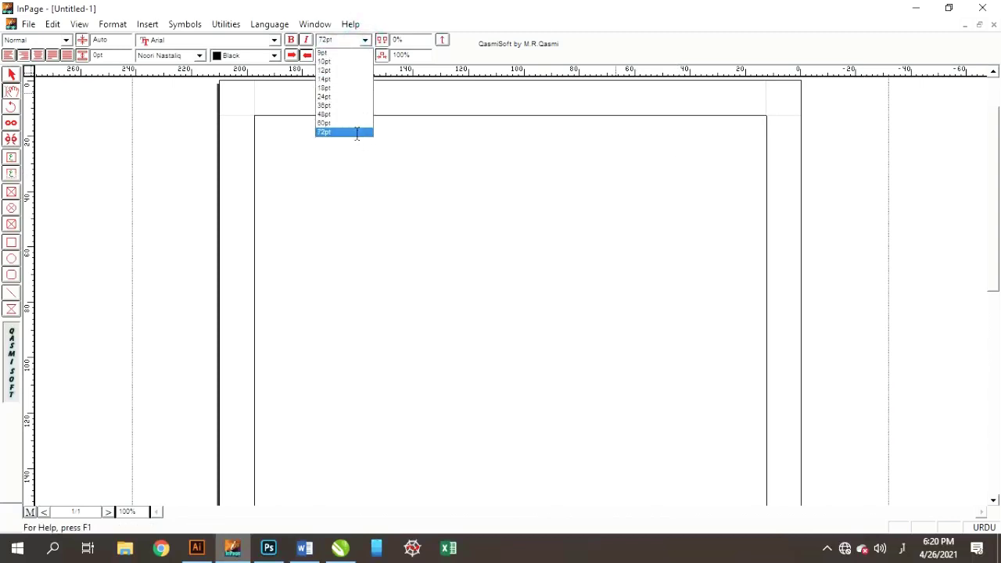
pyautogui.click(356, 133)
# Type the Urdu name in the frame and enlarge the selected name to 72pt.
pyautogui.click(711, 143)
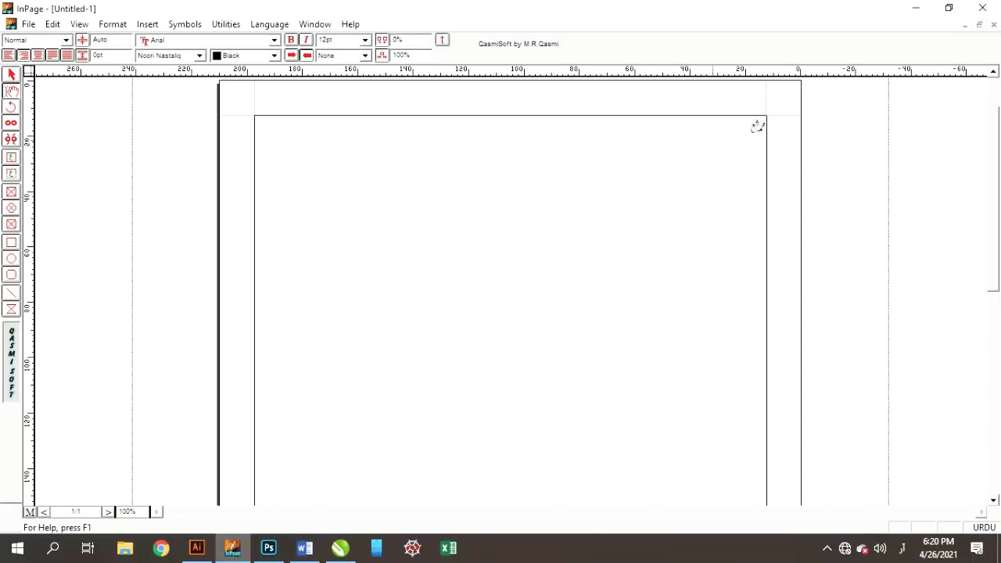
pyautogui.write('y')
pyautogui.moveTo(724, 124); pyautogui.dragTo(766, 125)
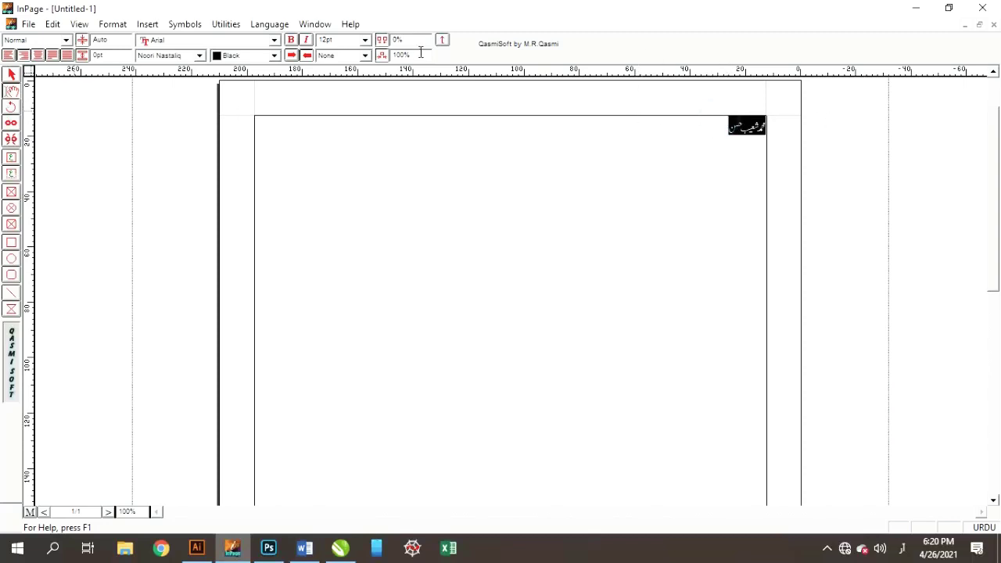
pyautogui.click(364, 40)
pyautogui.click(346, 131)
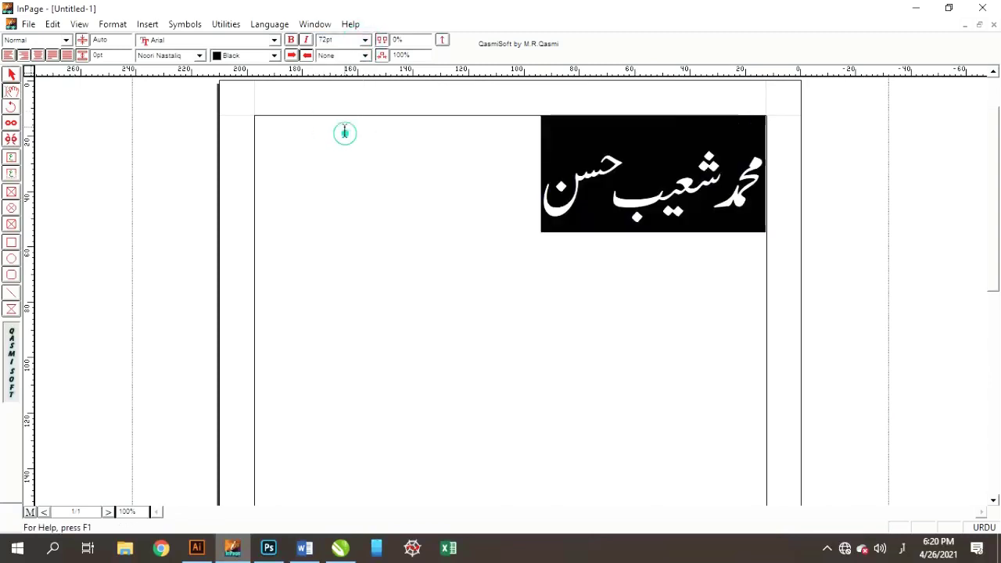
pyautogui.click(537, 168)
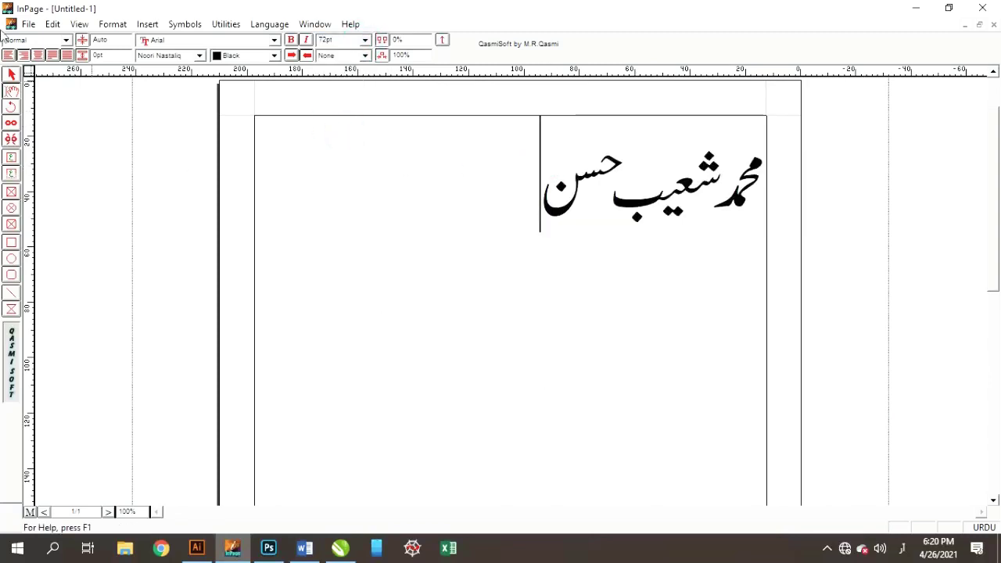
# Select the Urdu name's text box in InPage and copy it.
pyautogui.click(12, 78)
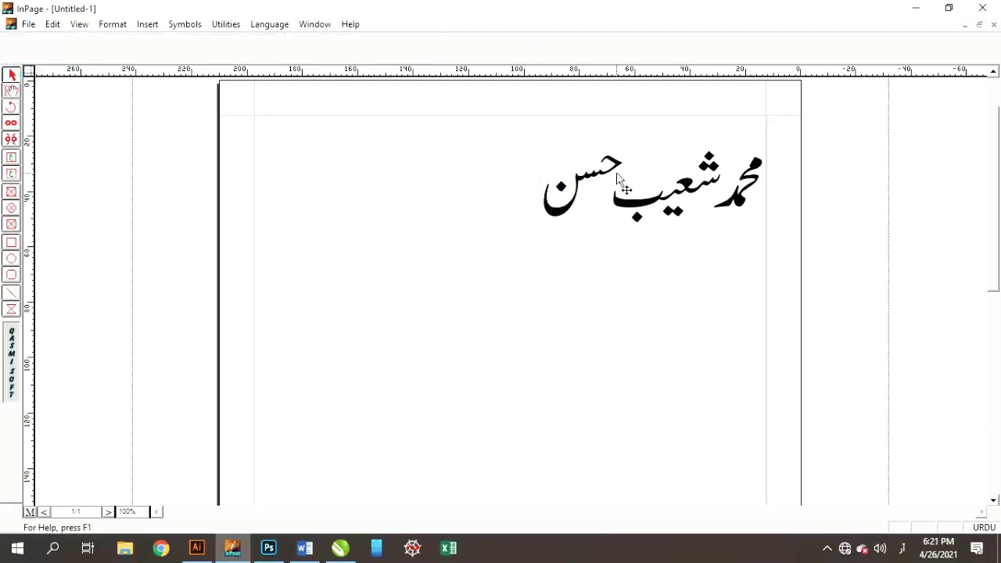
pyautogui.rightClick(568, 168)
pyautogui.click(572, 188)
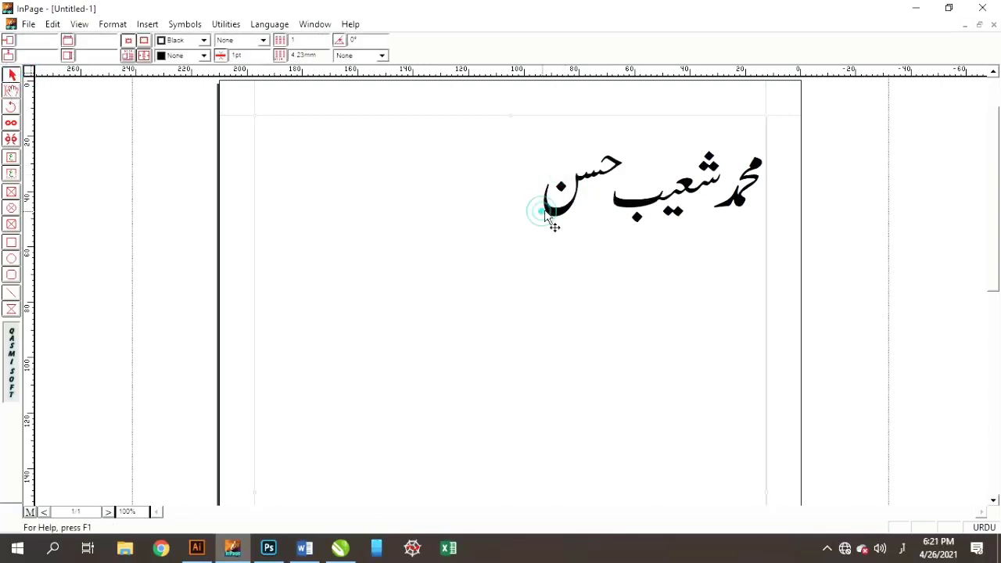
pyautogui.rightClick(551, 215)
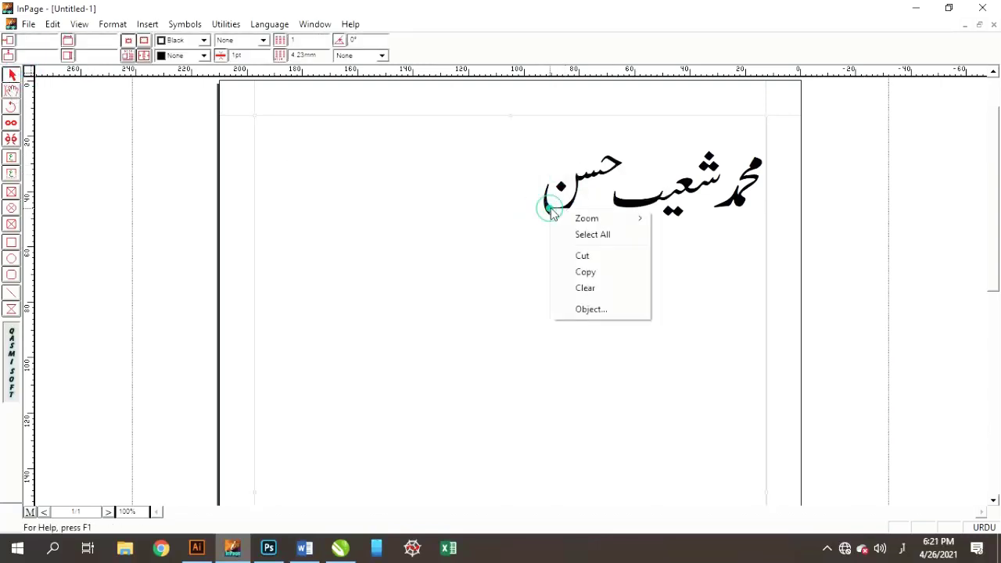
pyautogui.click(583, 273)
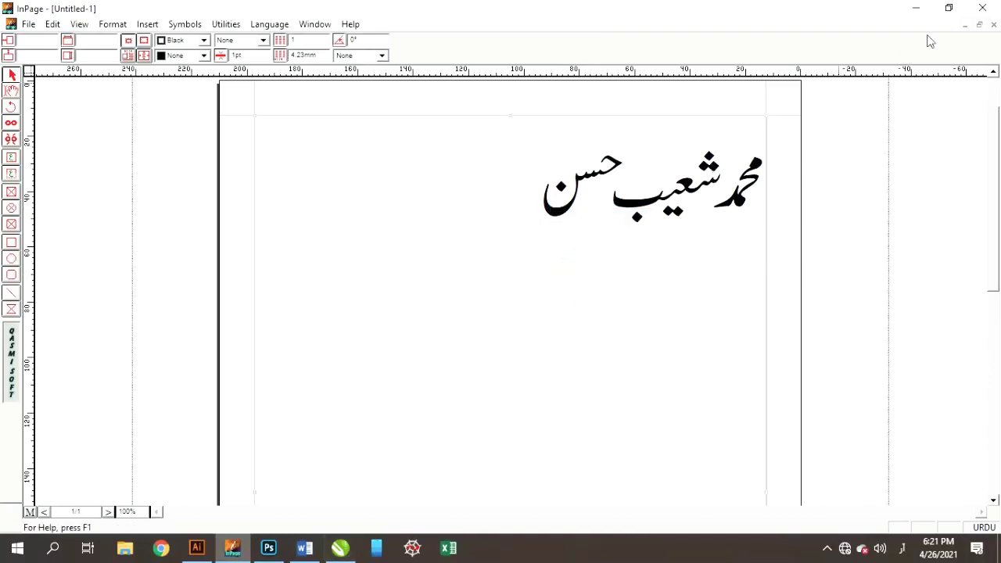
# Minimize InPage and drag thumbnail image 10 onto the CorelDRAW page.
pyautogui.click(913, 8)
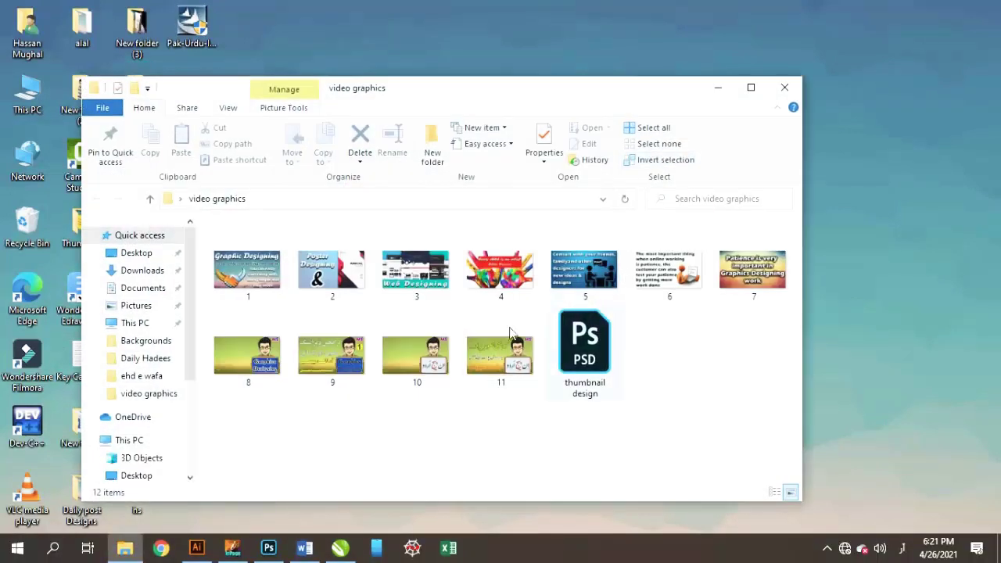
pyautogui.moveTo(417, 351)
pyautogui.mouseDown()
pyautogui.moveTo(338, 535)
pyautogui.moveTo(401, 334)
pyautogui.mouseUp()
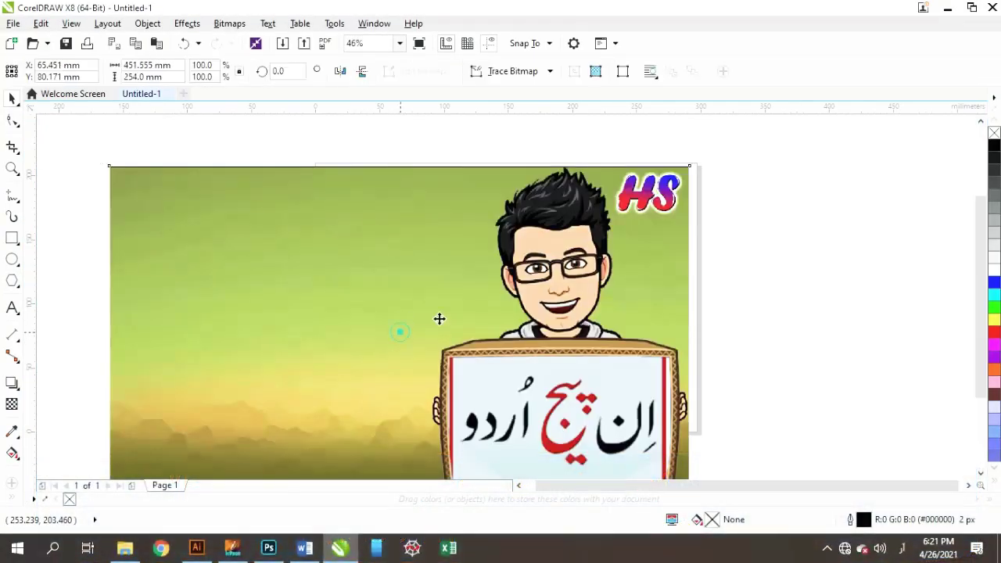
pyautogui.moveTo(439, 319); pyautogui.dragTo(558, 287)
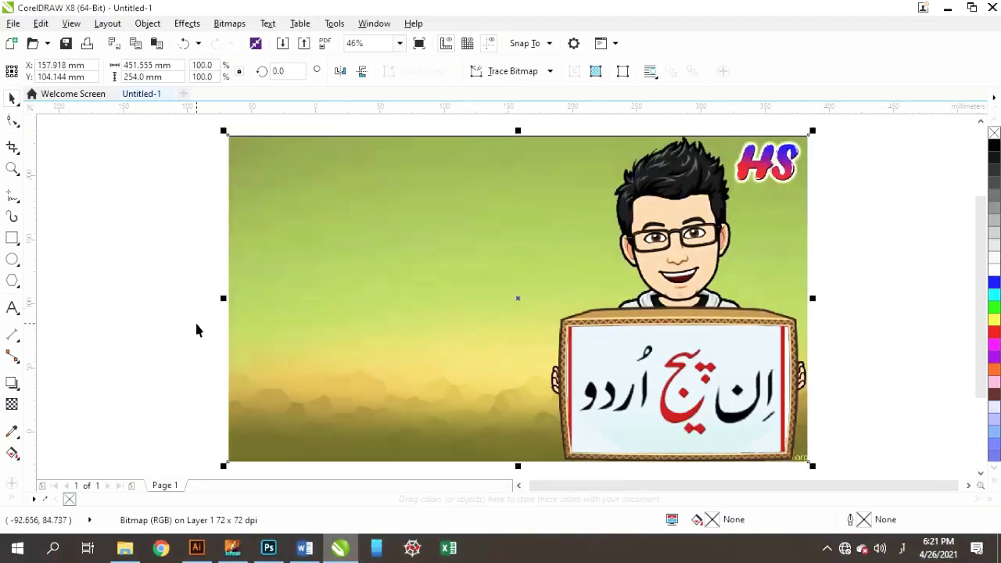
# Paste the copied Urdu name onto the canvas and move it toward the thumbnail.
pyautogui.click(371, 284)
pyautogui.click(152, 199)
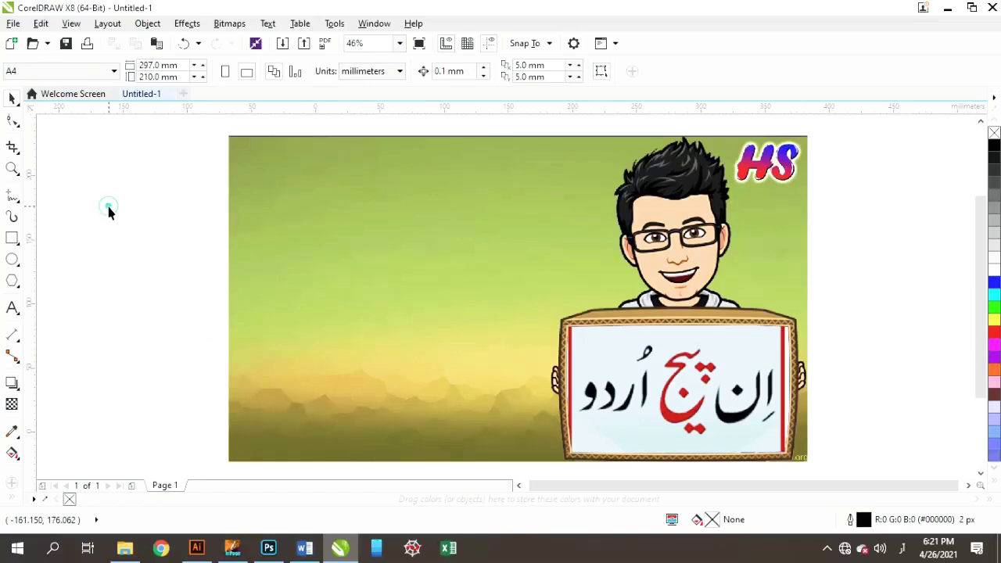
pyautogui.rightClick(109, 209)
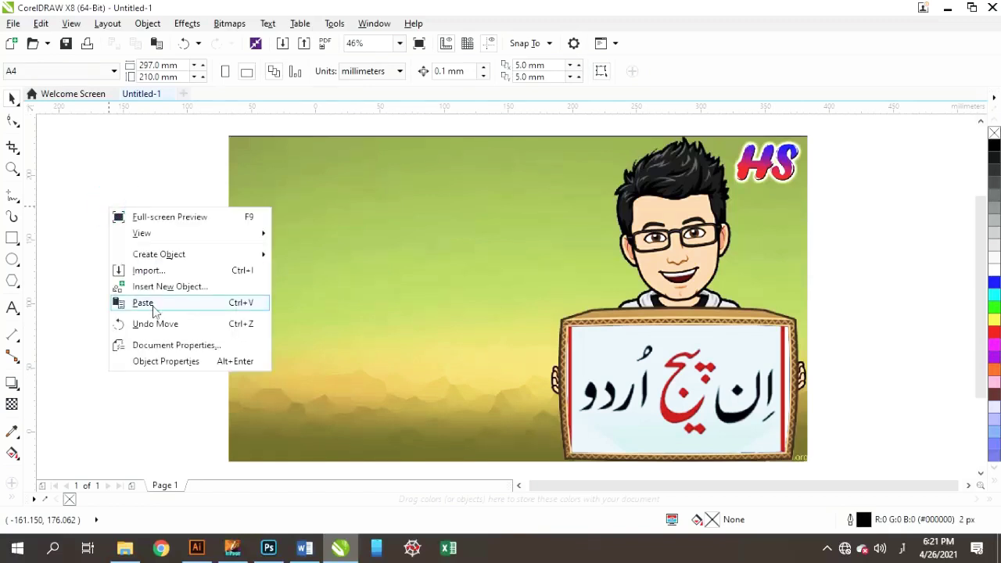
pyautogui.click(179, 162)
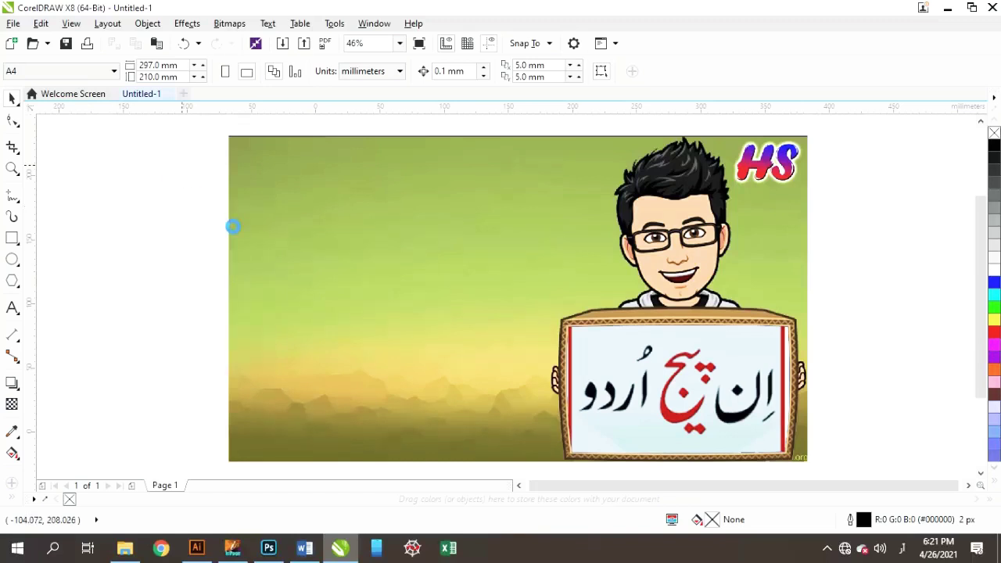
pyautogui.scroll(-2, 284, 191)
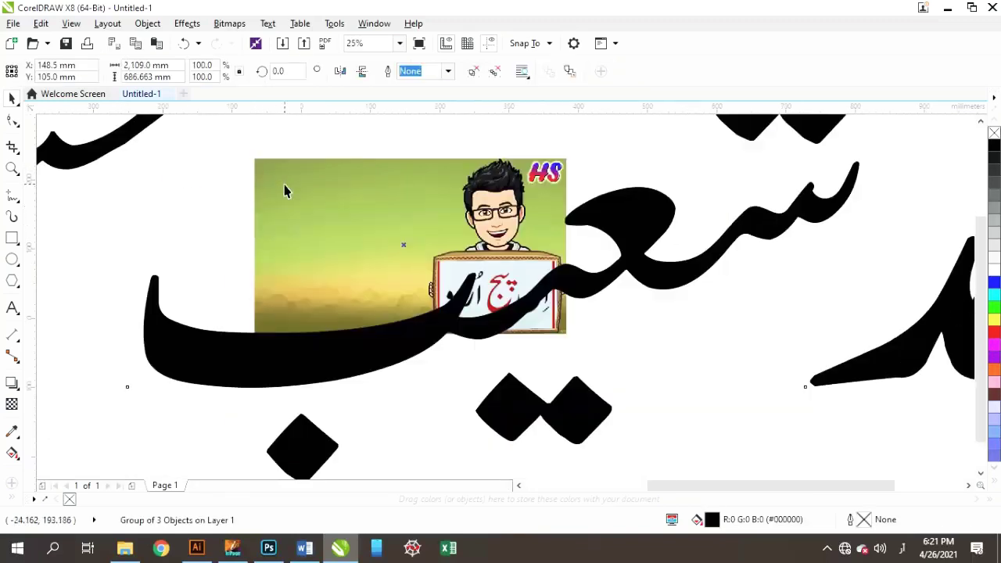
pyautogui.scroll(-1, 284, 190)
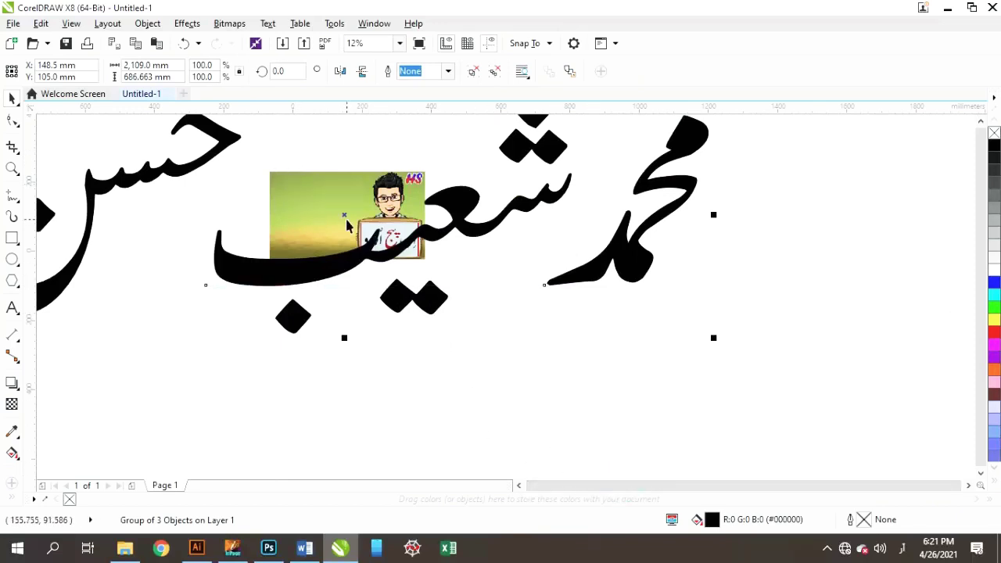
pyautogui.moveTo(344, 215)
pyautogui.mouseDown()
pyautogui.moveTo(435, 283)
pyautogui.moveTo(442, 278)
pyautogui.mouseUp()
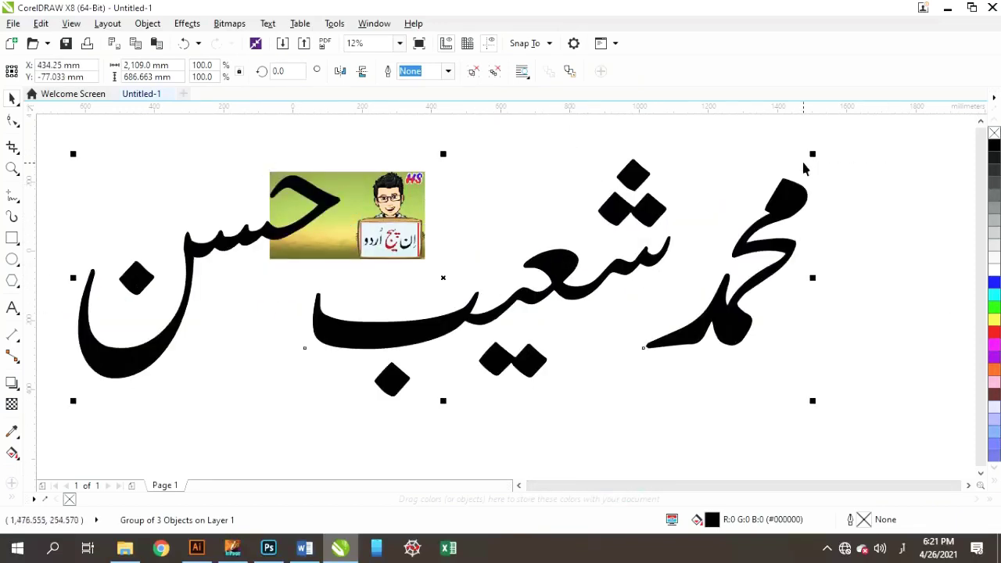
# Shrink the large calligraphy name and move it onto the cartoon image.
pyautogui.moveTo(810, 154); pyautogui.dragTo(393, 362)
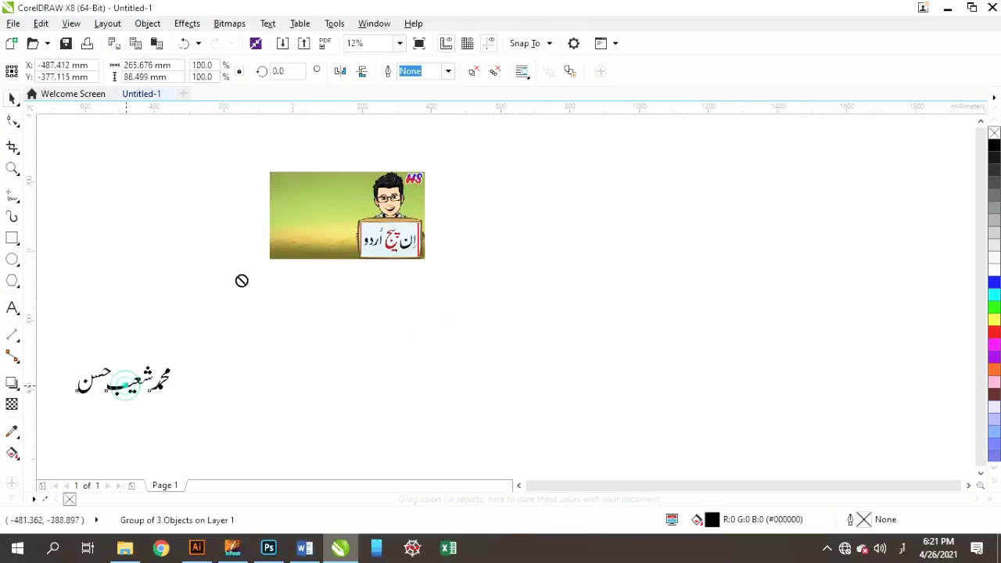
pyautogui.click(125, 381)
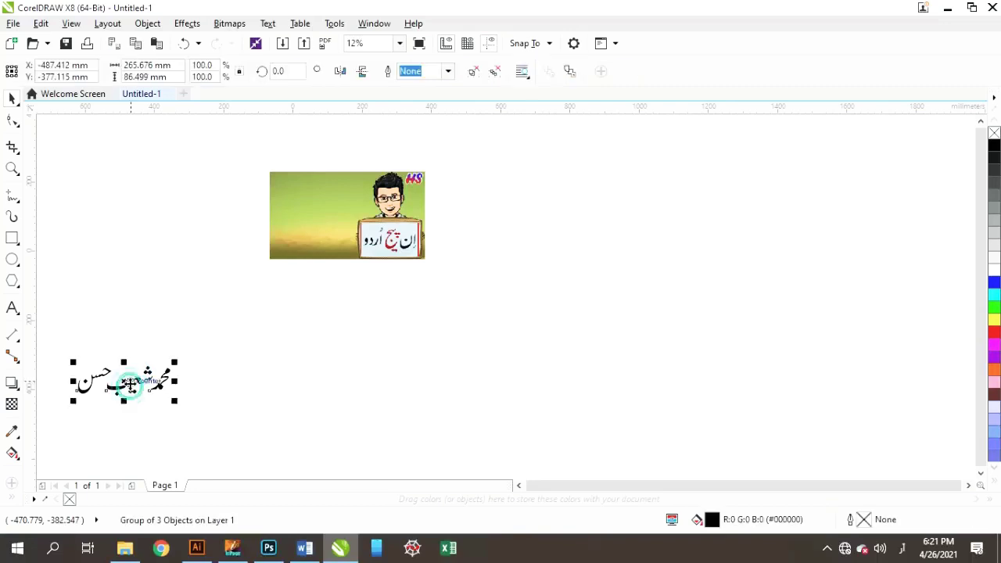
pyautogui.moveTo(125, 382); pyautogui.dragTo(324, 206)
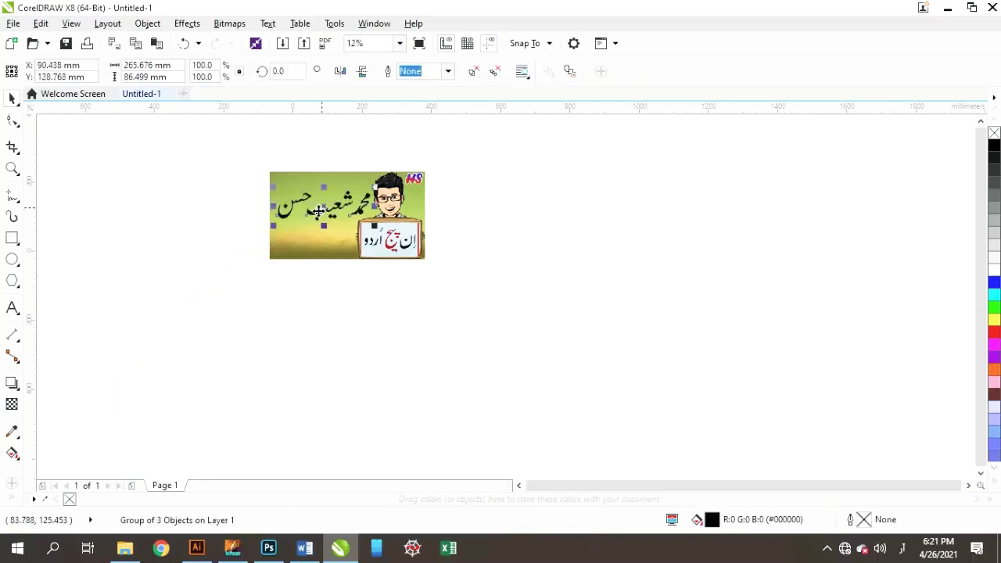
# Zoom To Fit, then reposition and resize the name to about 260 × 85 mm.
pyautogui.click(400, 43)
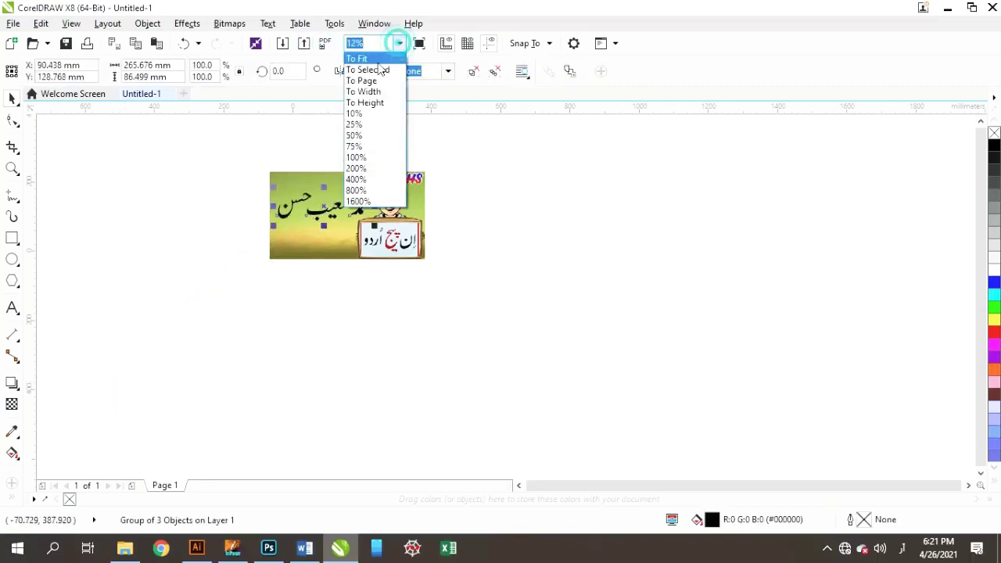
pyautogui.click(369, 58)
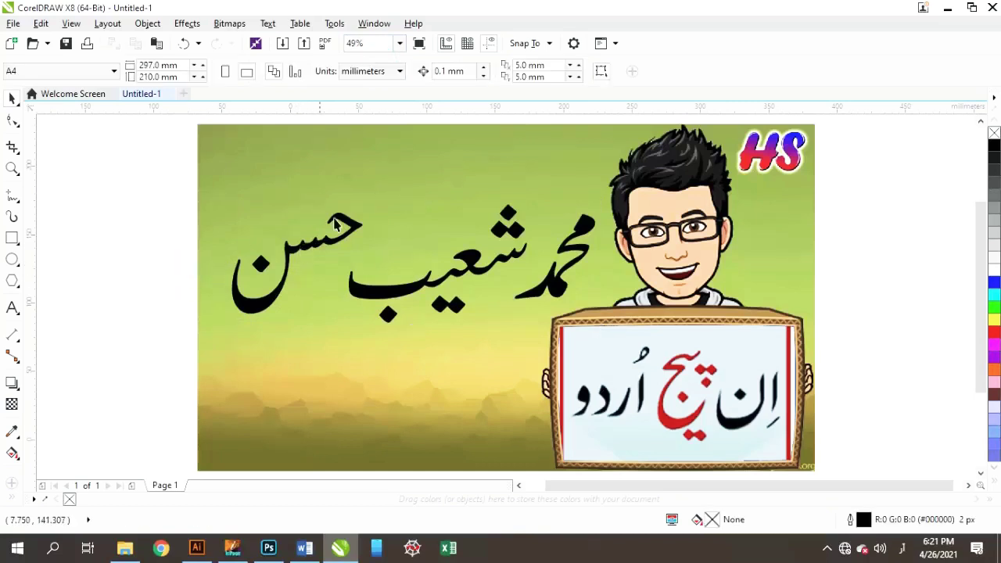
pyautogui.click(350, 227)
pyautogui.moveTo(414, 266); pyautogui.dragTo(416, 222)
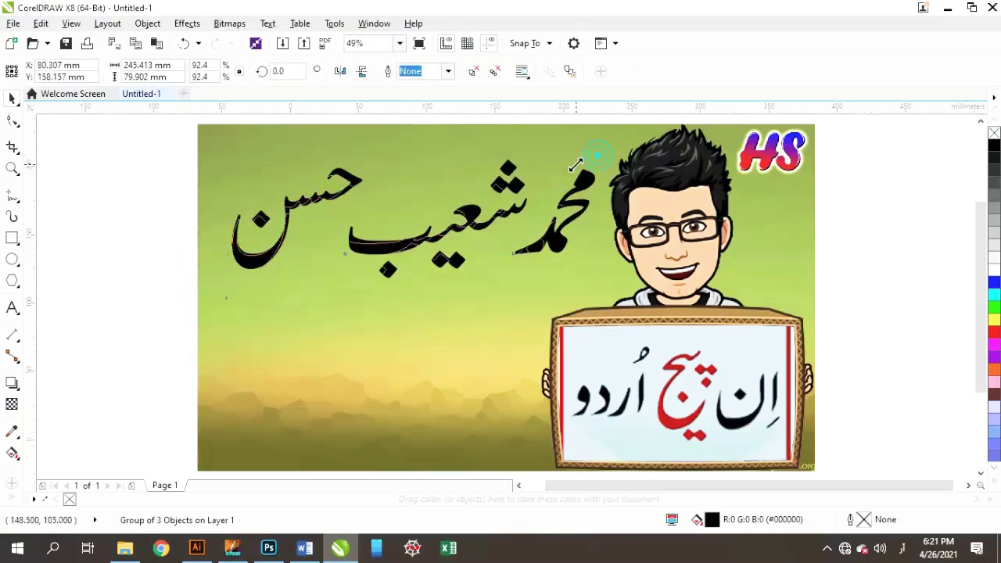
pyautogui.moveTo(596, 161); pyautogui.dragTo(564, 171)
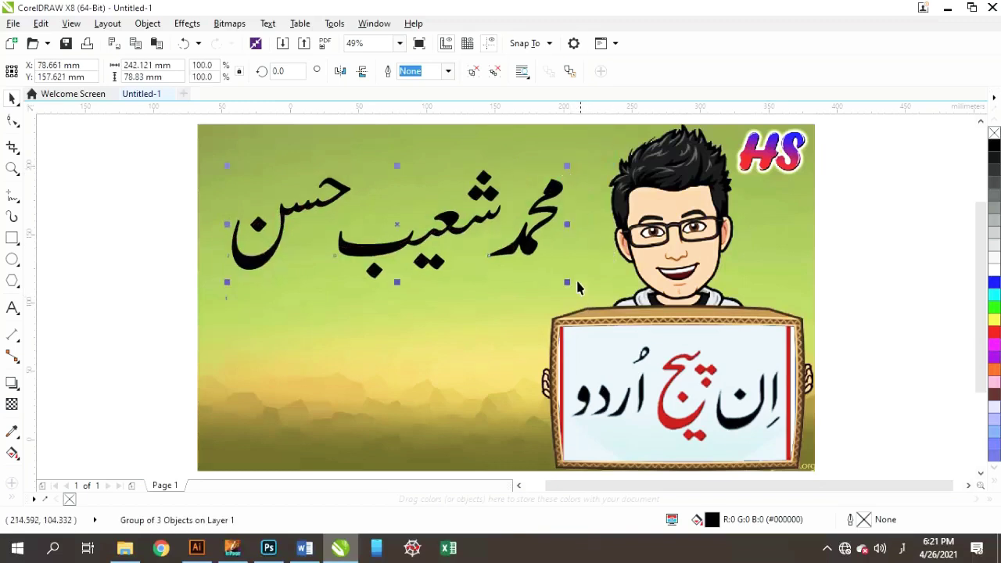
pyautogui.moveTo(567, 282); pyautogui.dragTo(592, 309)
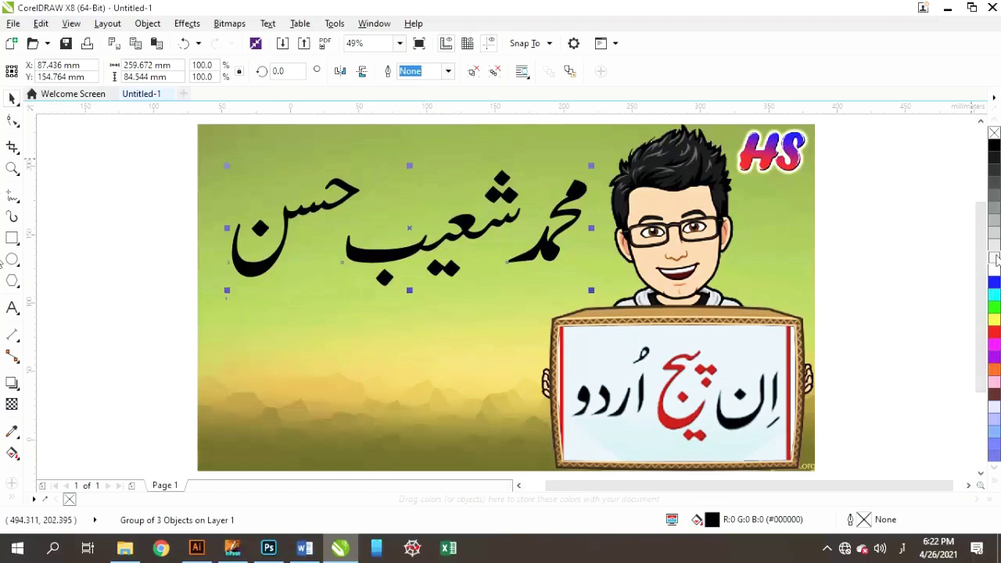
# Try several palette colours, settle on yellow (#FFFF00), and nudge the name down-left.
pyautogui.click(994, 294)
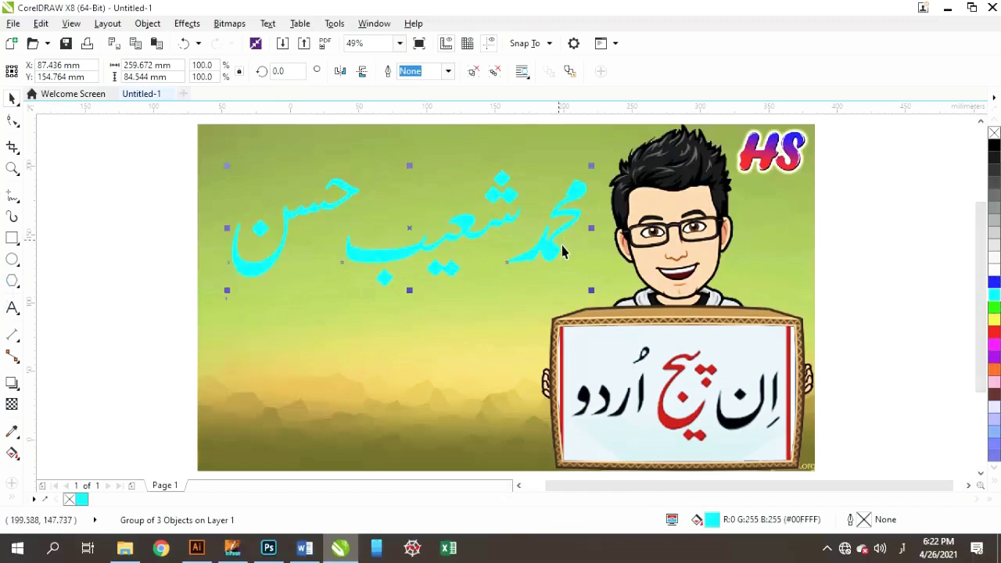
pyautogui.click(993, 315)
pyautogui.click(994, 306)
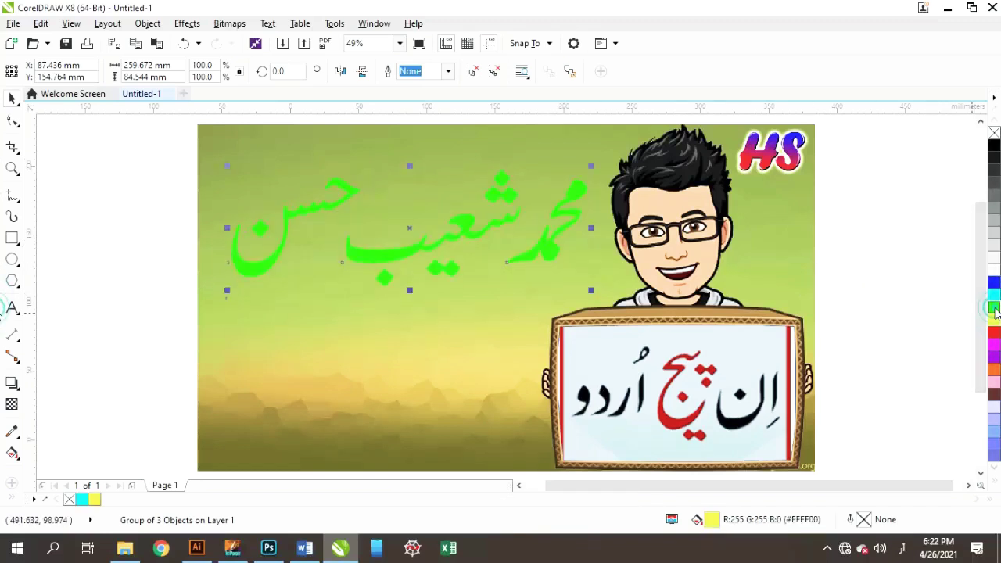
pyautogui.scroll(-1, 993, 305)
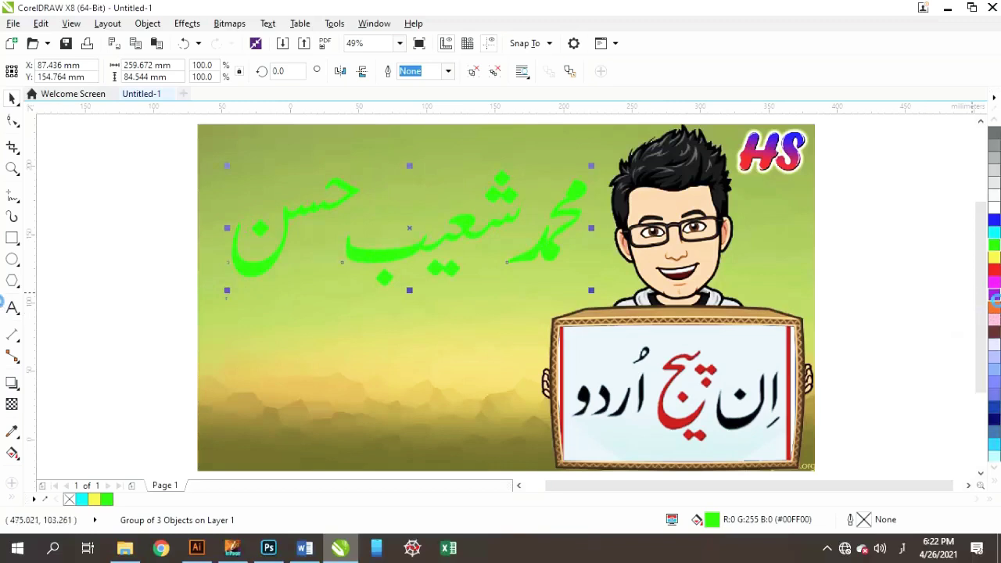
pyautogui.click(993, 294)
pyautogui.click(993, 306)
pyautogui.click(993, 257)
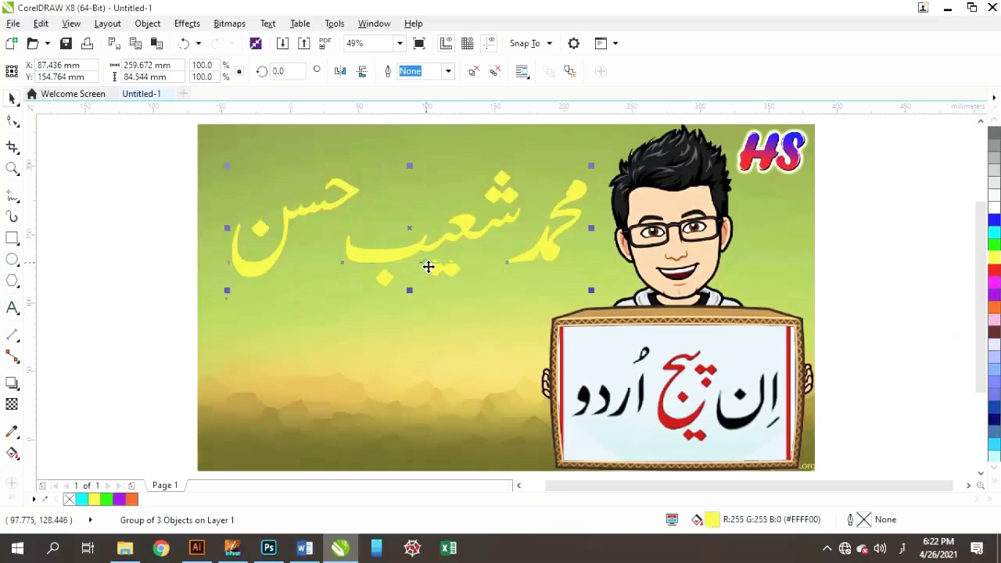
pyautogui.click(152, 259)
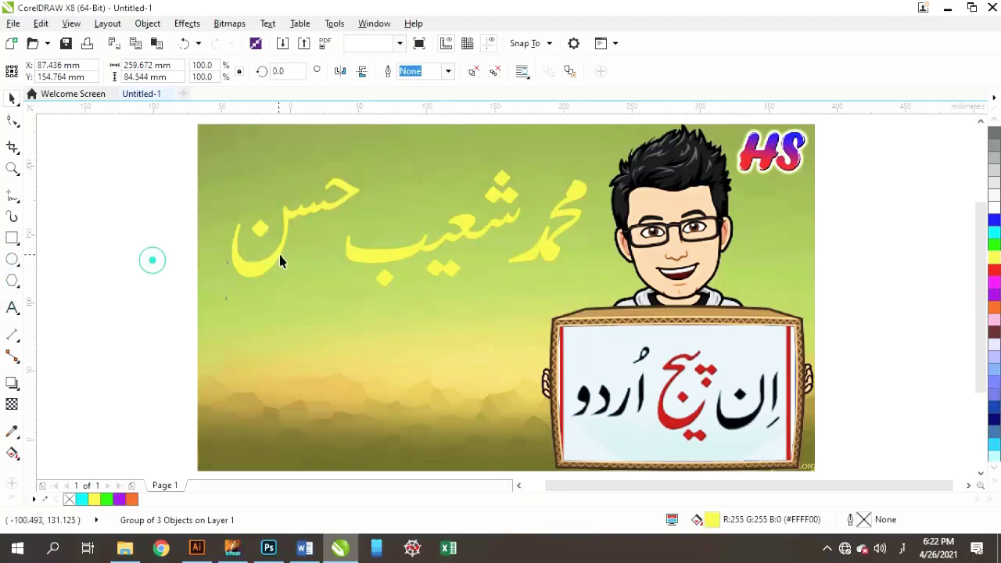
pyautogui.moveTo(245, 276); pyautogui.dragTo(239, 285)
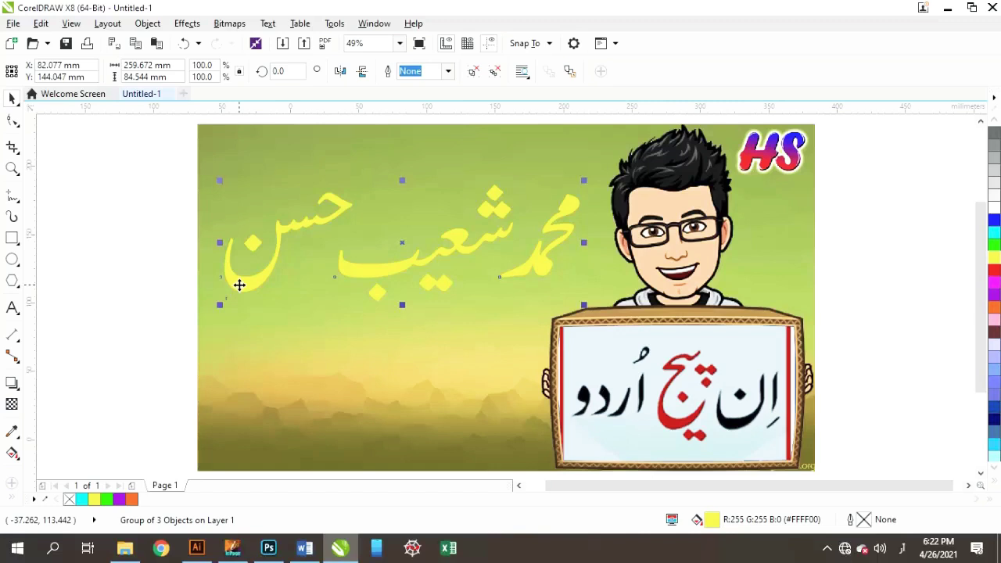
# Ungroup the Urdu name and move its last word closer to the others.
pyautogui.rightClick(293, 250)
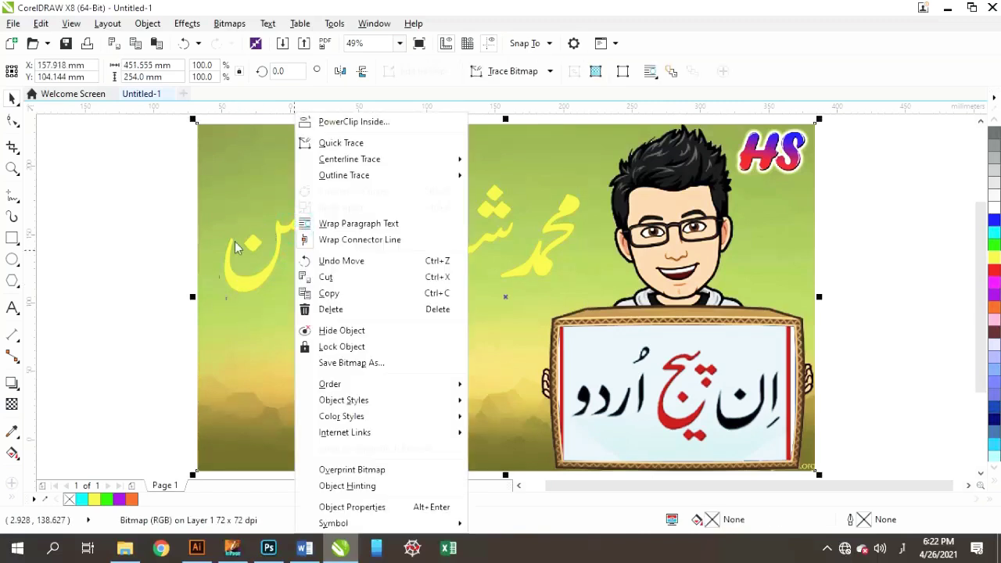
pyautogui.click(237, 247)
pyautogui.rightClick(294, 229)
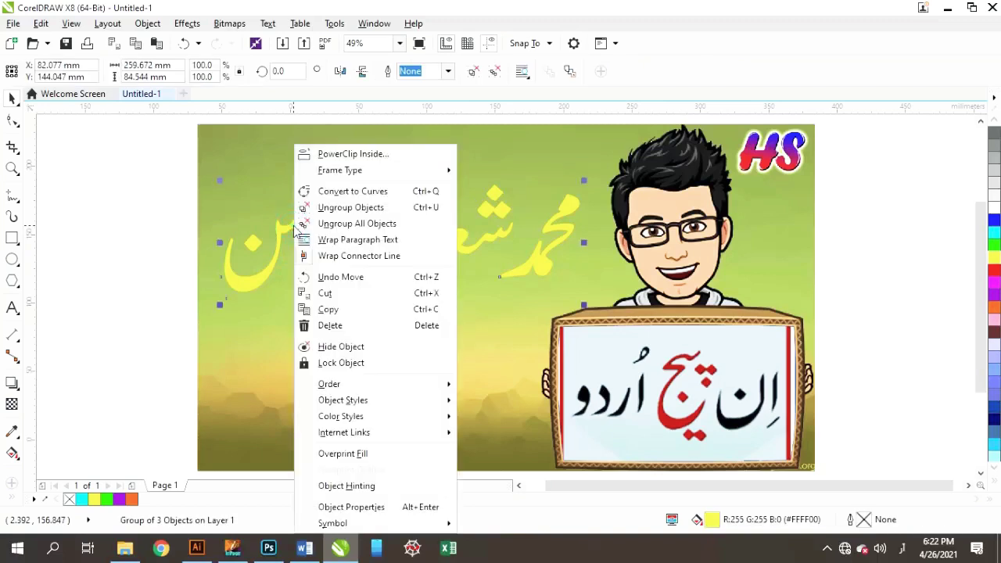
pyautogui.click(344, 207)
pyautogui.click(165, 265)
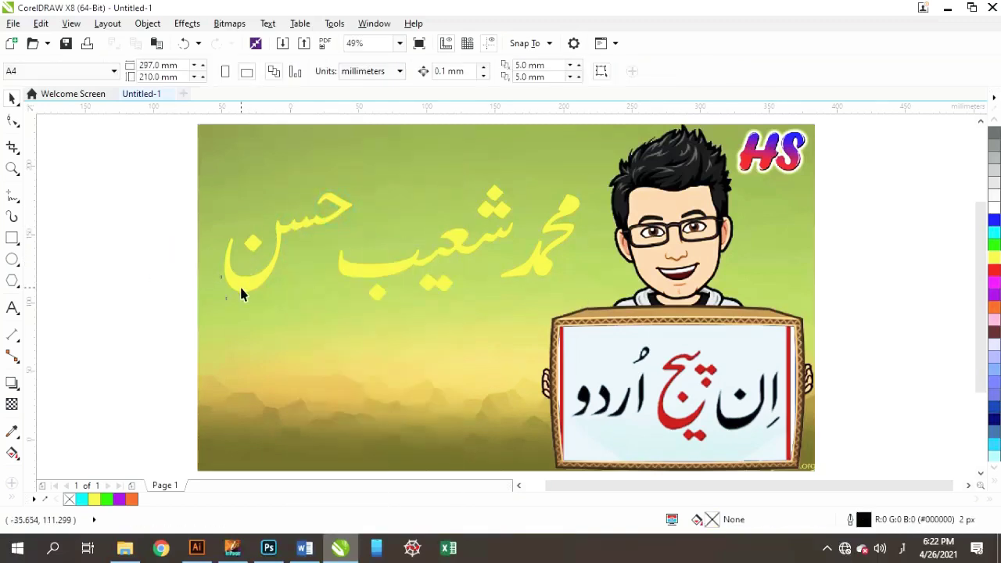
pyautogui.click(263, 268)
pyautogui.moveTo(288, 243); pyautogui.dragTo(334, 234)
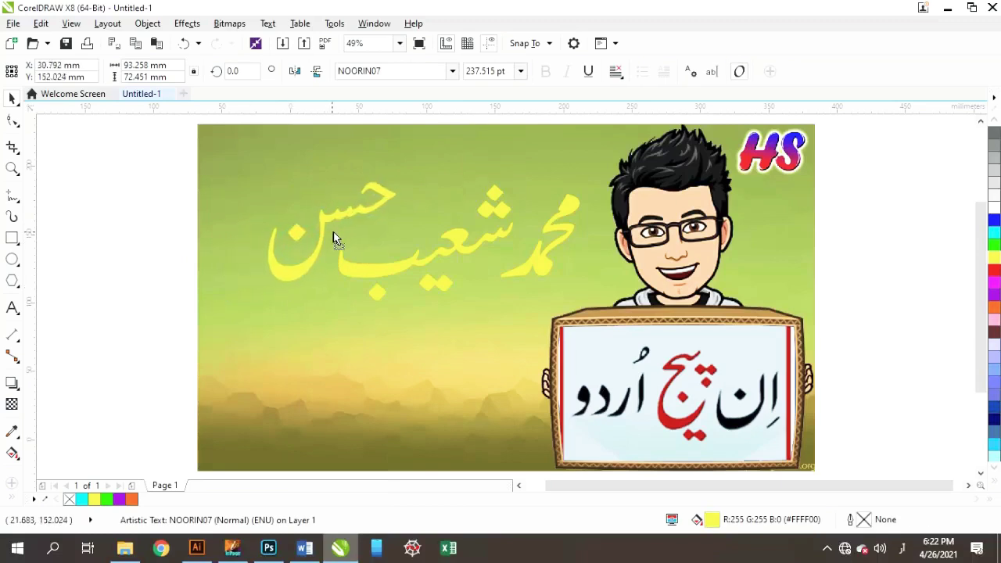
# Shift the first two words left and regroup all three words with Ctrl+G.
pyautogui.click(566, 210)
pyautogui.moveTo(569, 203); pyautogui.dragTo(551, 206)
pyautogui.moveTo(173, 153); pyautogui.dragTo(566, 328)
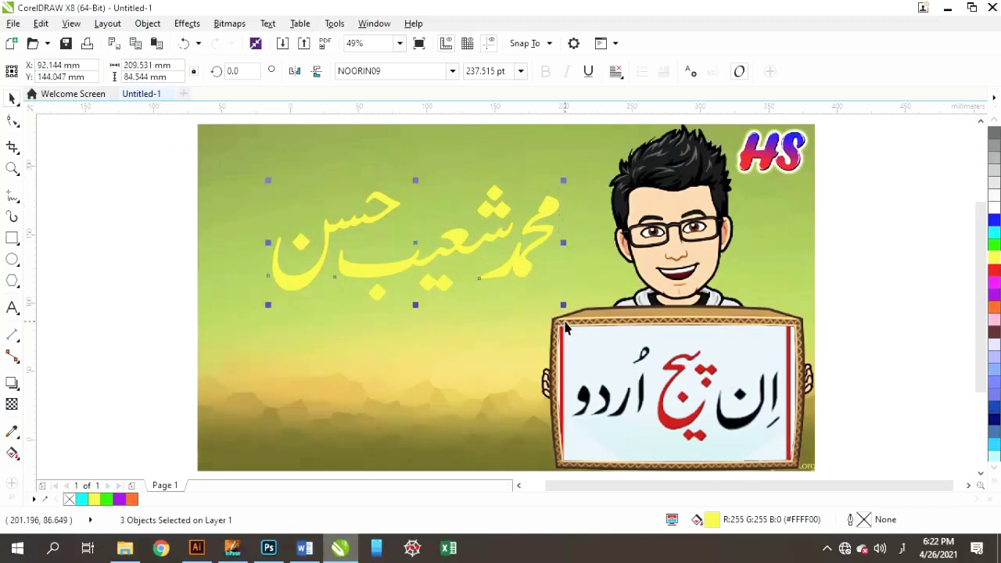
pyautogui.hotkey('ctrl', 'g')
# Move the name group higher and enlarge it to about 269 × 108.5 mm.
pyautogui.rightClick(493, 194)
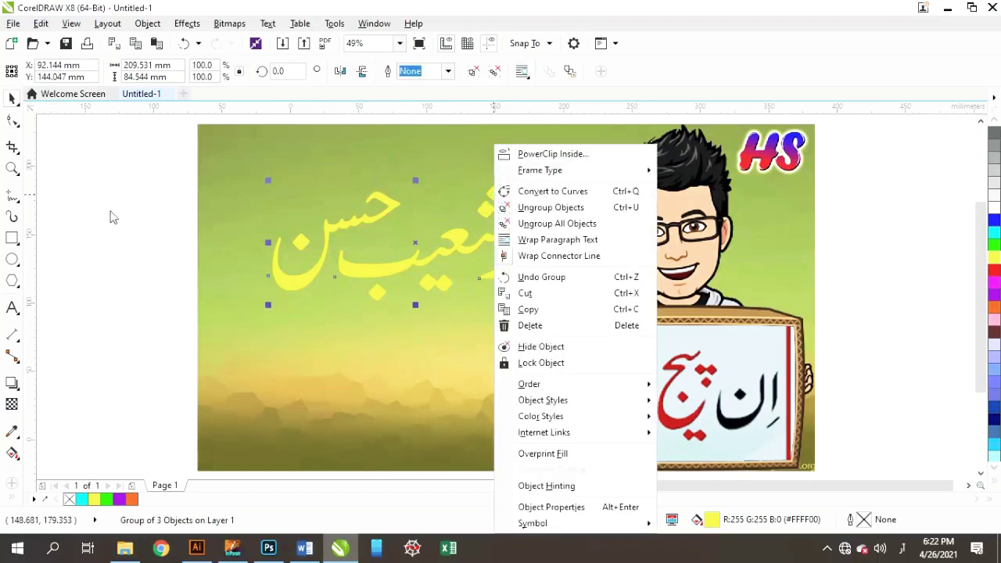
pyautogui.click(141, 211)
pyautogui.click(141, 210)
pyautogui.click(496, 201)
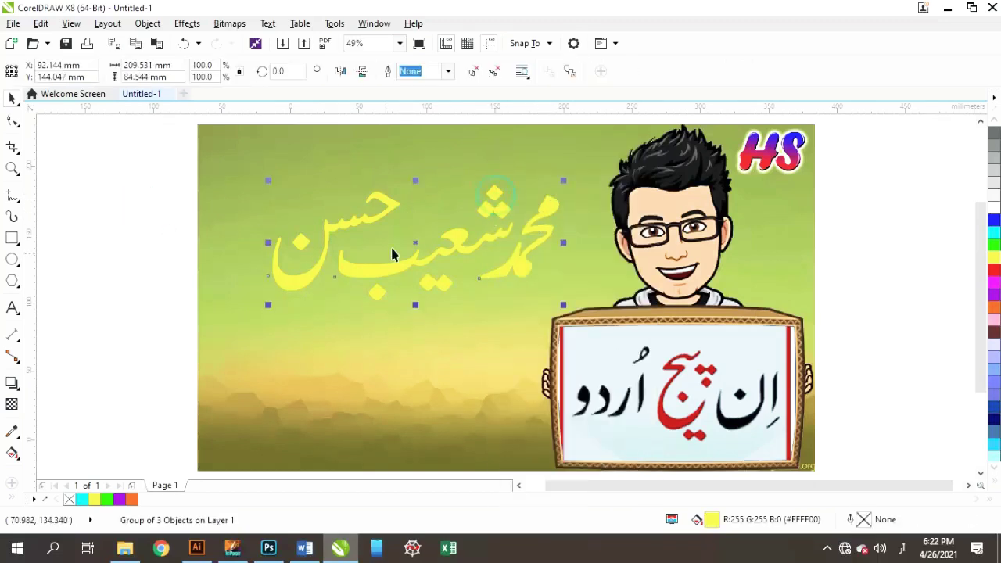
pyautogui.click(415, 244)
pyautogui.click(414, 244)
pyautogui.moveTo(420, 242)
pyautogui.mouseDown()
pyautogui.moveTo(472, 219)
pyautogui.moveTo(453, 202)
pyautogui.mouseUp()
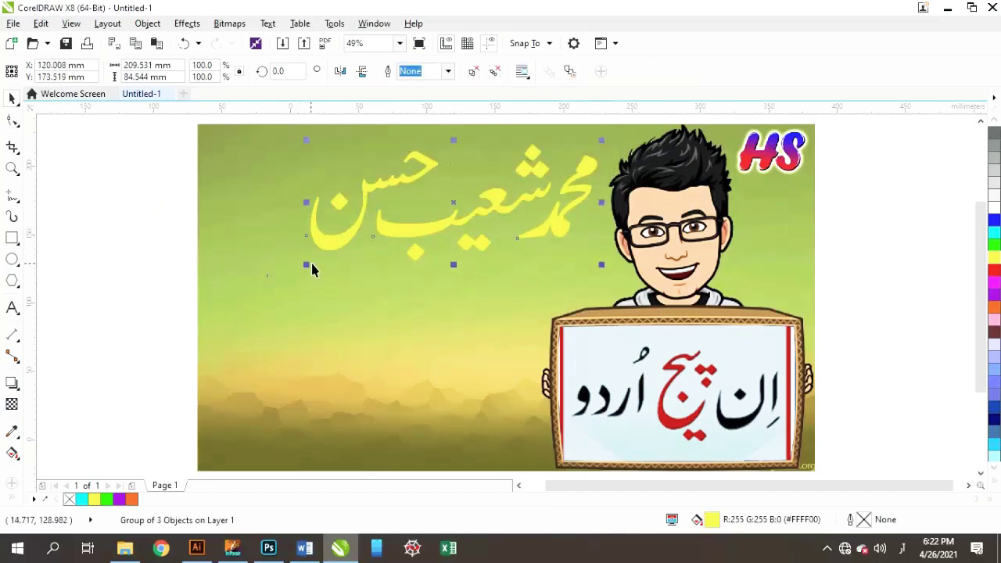
pyautogui.click(311, 265)
pyautogui.click(343, 242)
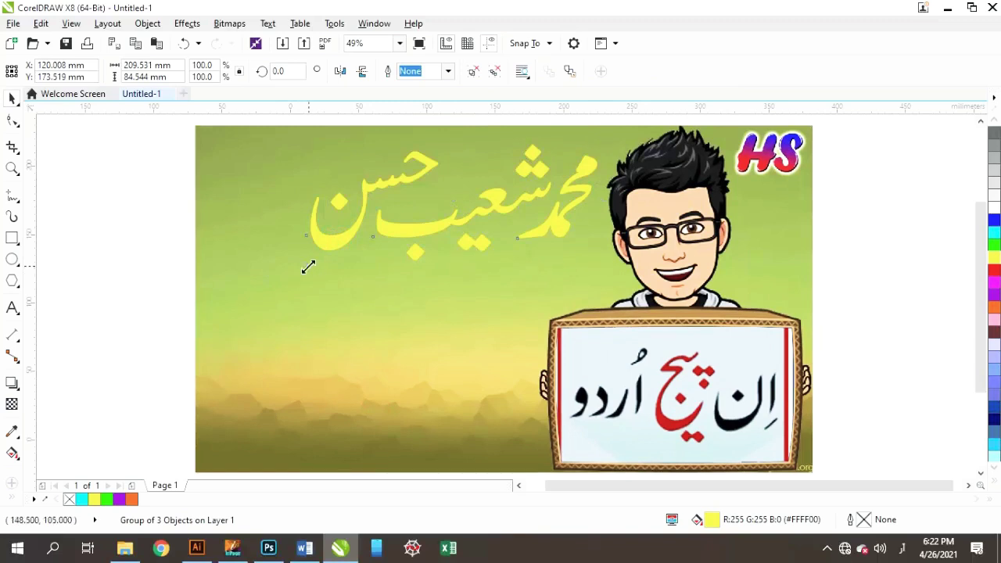
pyautogui.moveTo(308, 264); pyautogui.dragTo(228, 349)
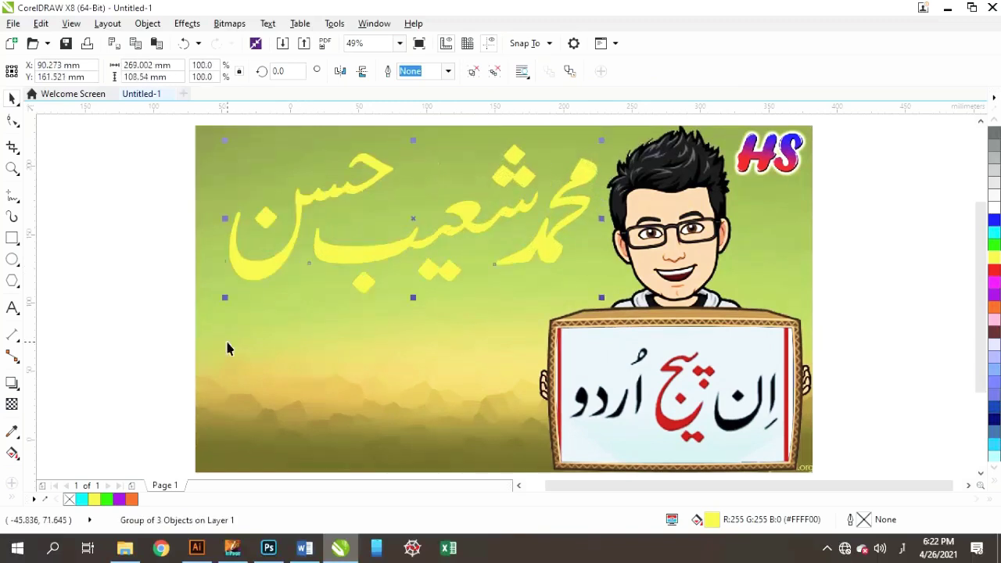
# Minimize CorelDRAW and close the video graphics folder window.
pyautogui.click(949, 7)
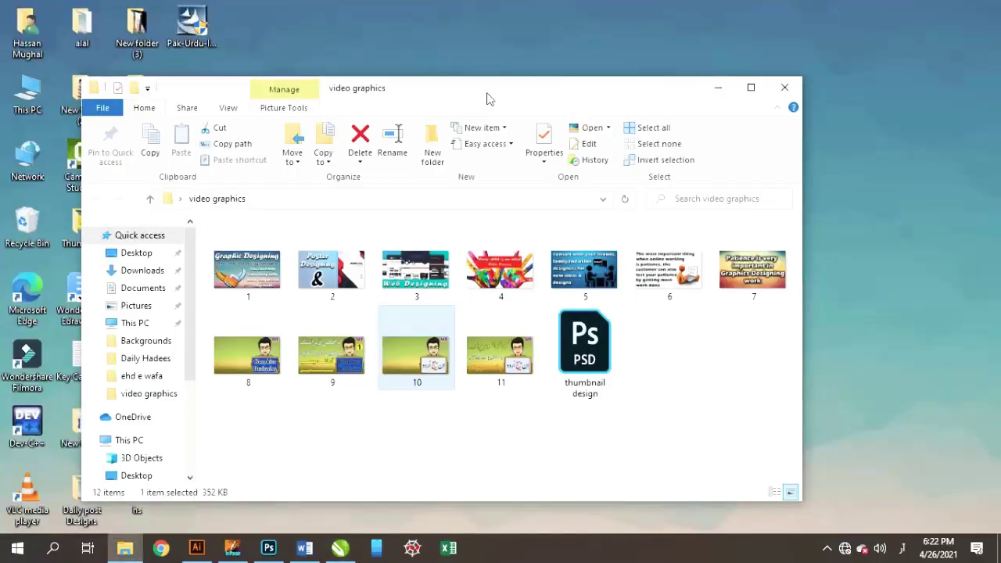
pyautogui.click(785, 85)
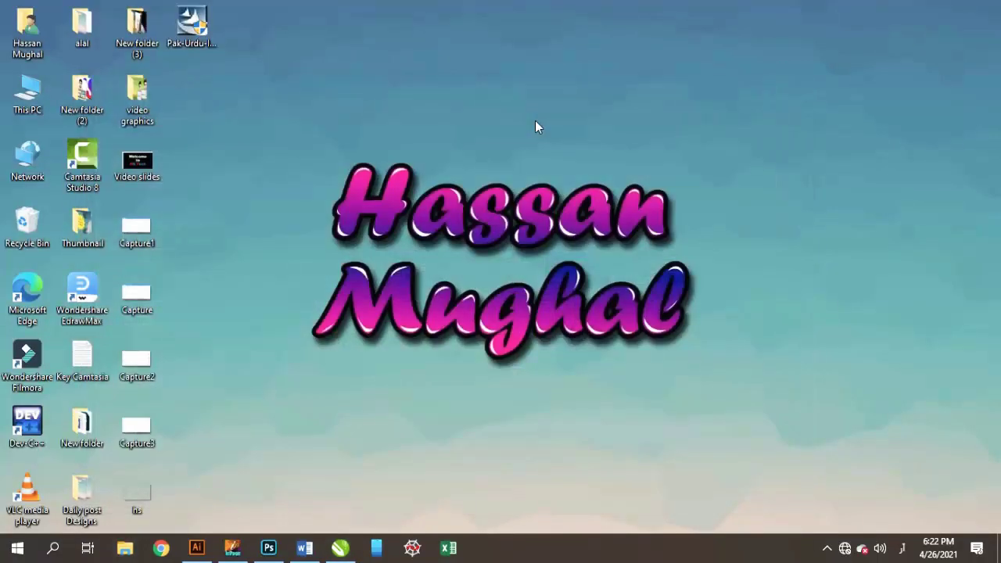